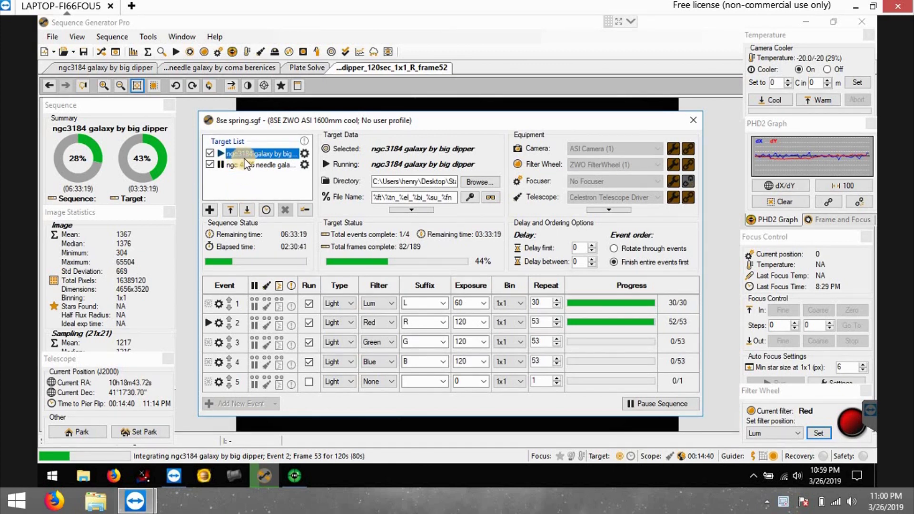
Close the sequence window and apply an auto stretch to the captured red-filter frame of the ngc3184 galaxy
click(689, 120)
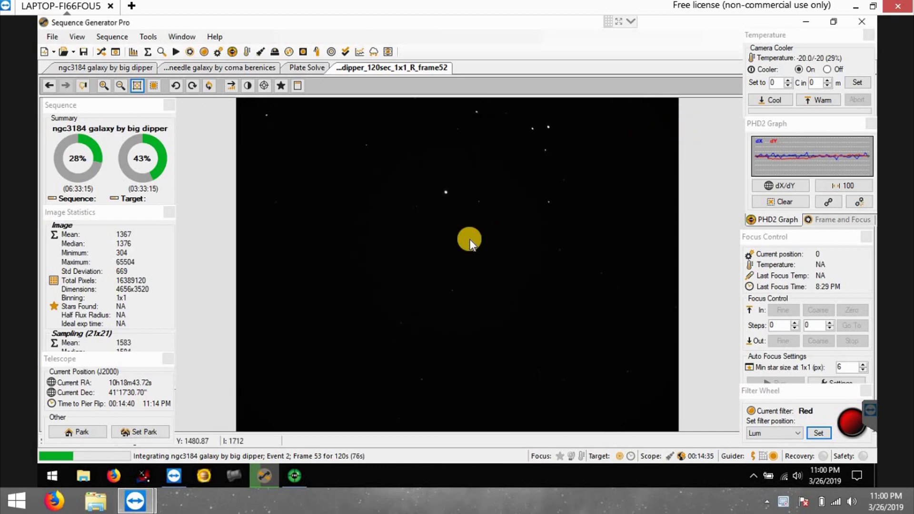
right_click(470, 239)
click(500, 296)
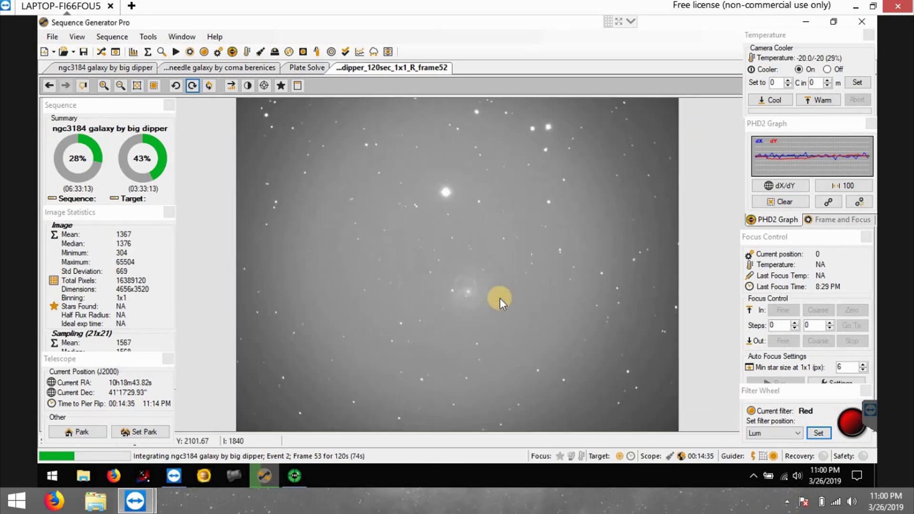
Examine the galaxy in the red-filter frame at a closer zoom, and fit the whole image to the screen
click(103, 83)
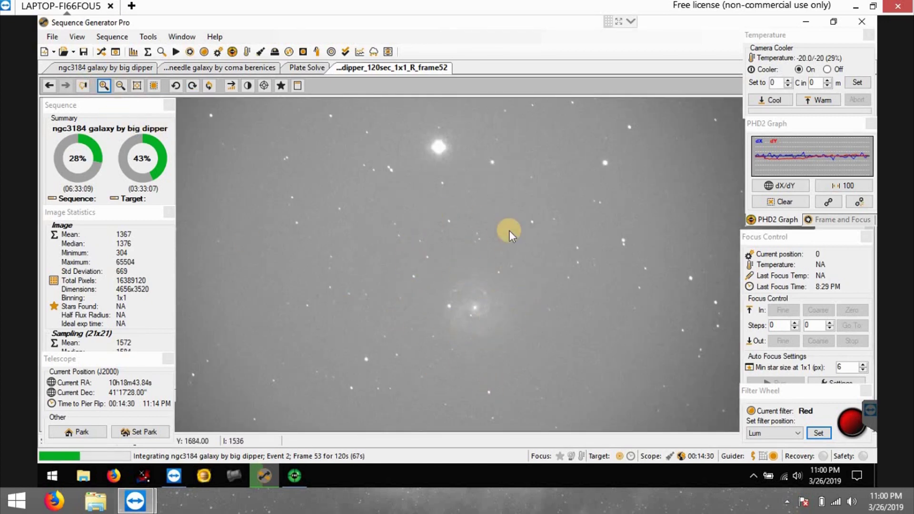
right_click(326, 232)
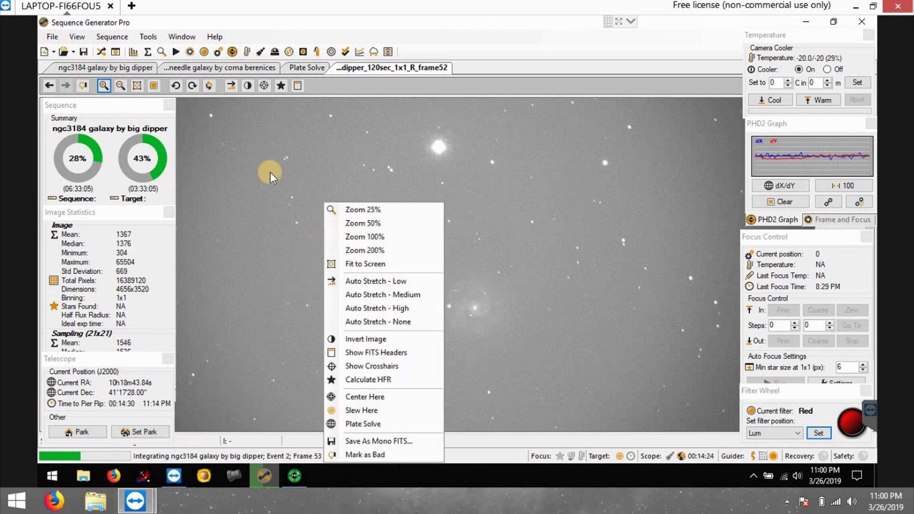
click(158, 84)
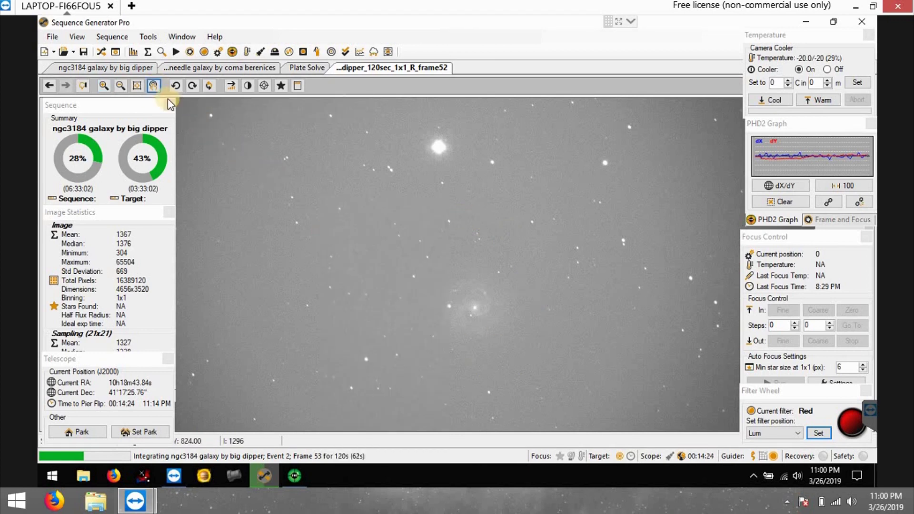
click(138, 85)
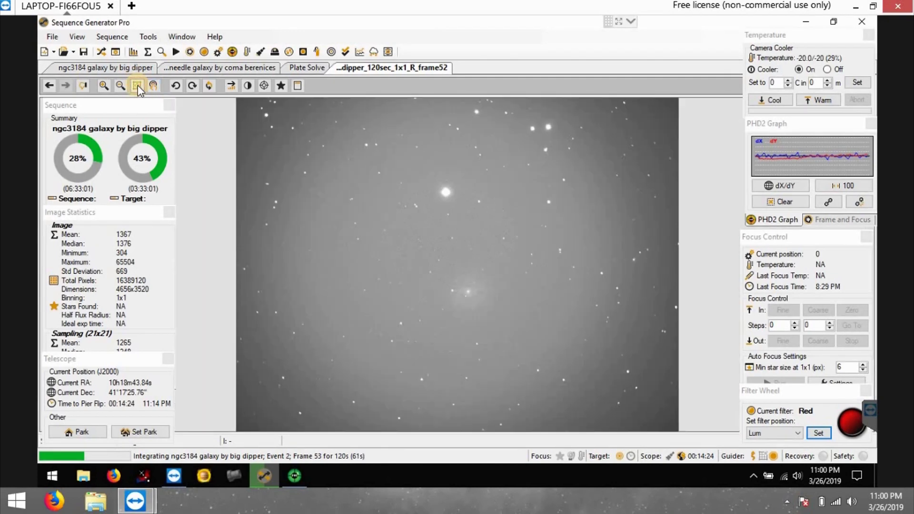
In the sequence window, exclude the ngc 4565 needle galaxy target from the run and include it again
click(102, 50)
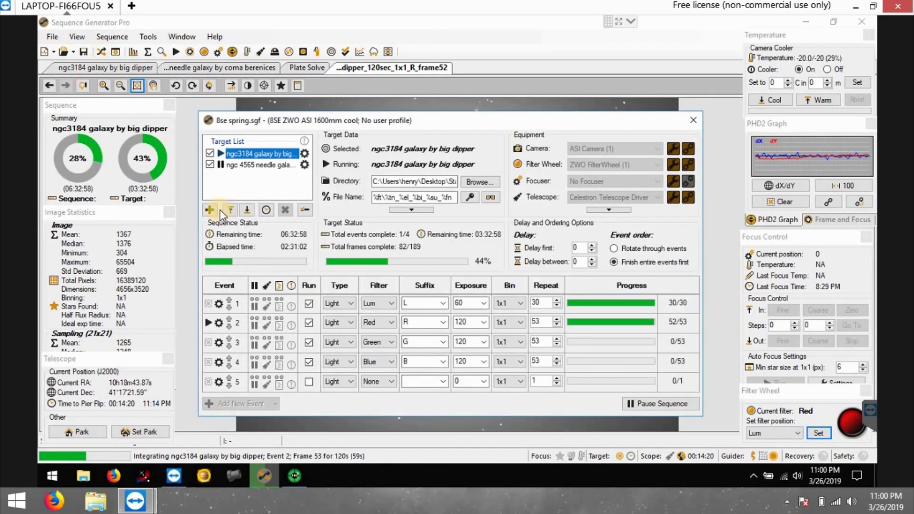
click(212, 168)
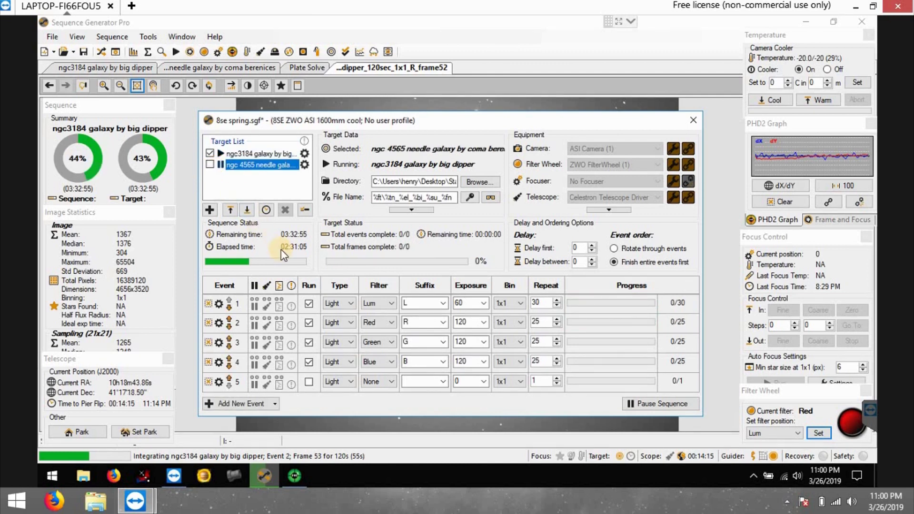
click(271, 241)
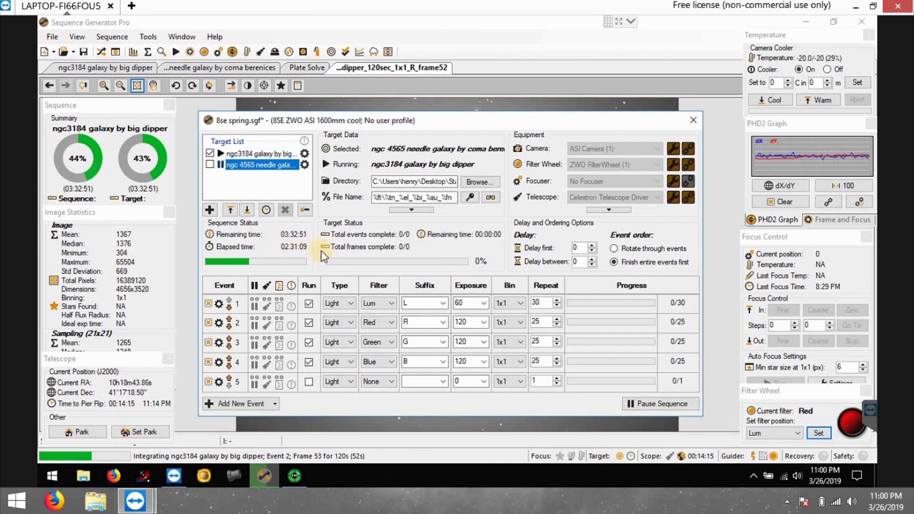
click(235, 167)
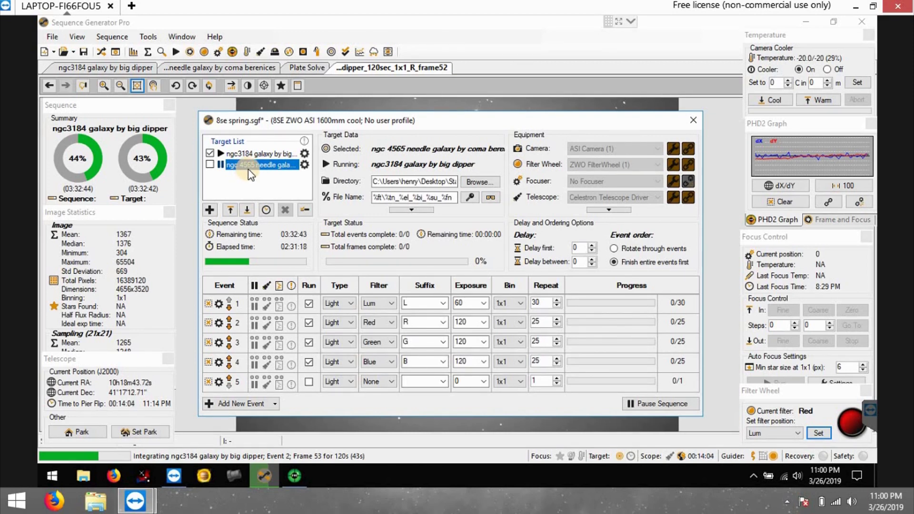
click(210, 165)
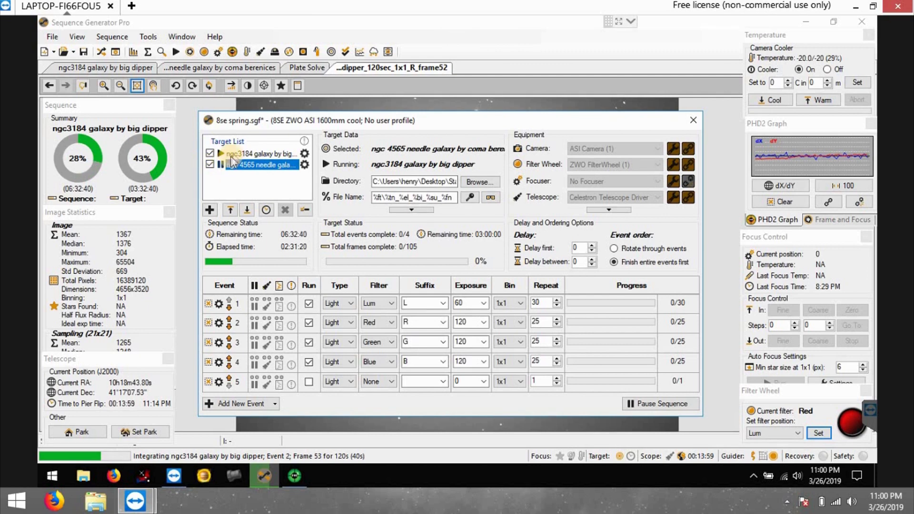
Select the ngc3184 galaxy target, save the sequence and close the sequence window
click(235, 152)
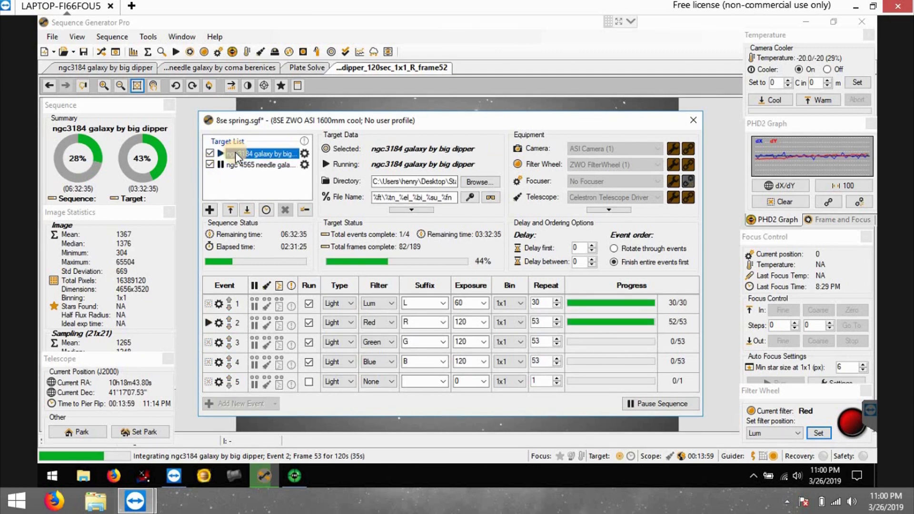
key(ctrl+s)
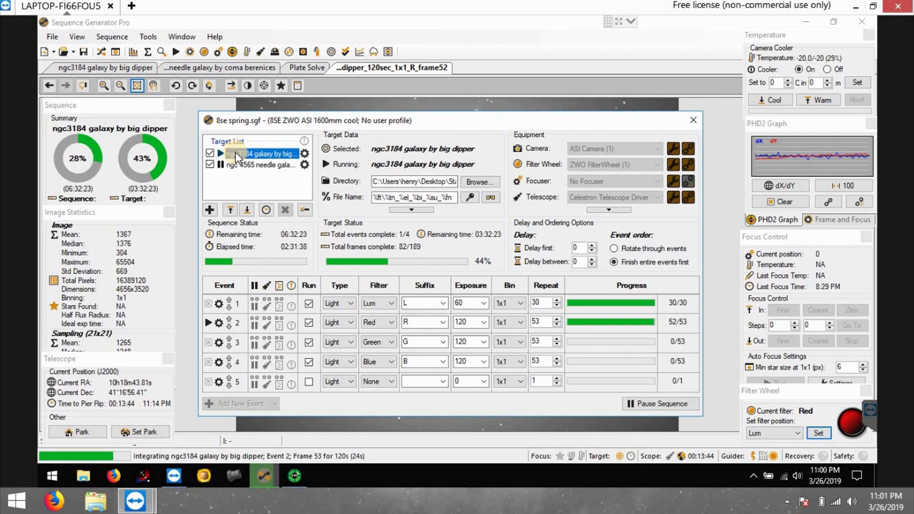
click(700, 124)
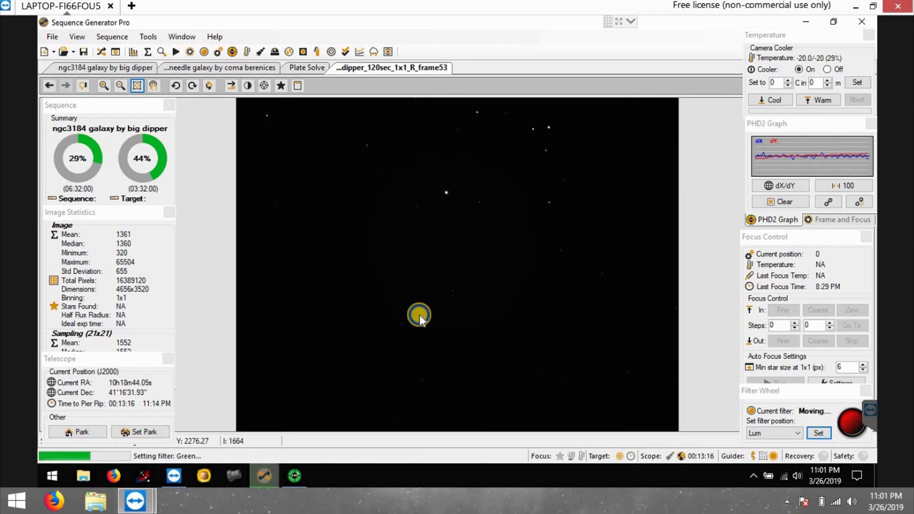
Apply an auto stretch to red-filter frame 53 of the ngc3184 galaxy
right_click(419, 315)
click(438, 307)
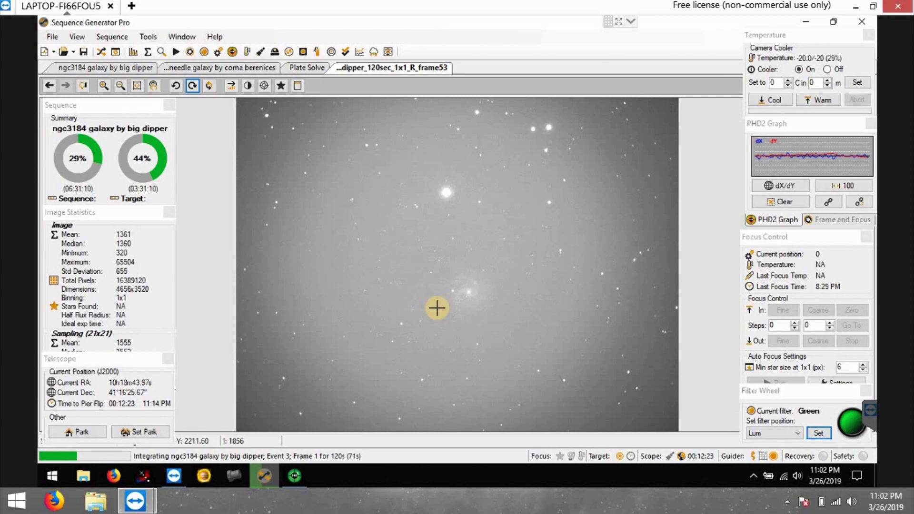
Switch to PHD2 Guiding to check the guiding history and star profile, and return to the sequence in Sequence Generator Pro
click(296, 473)
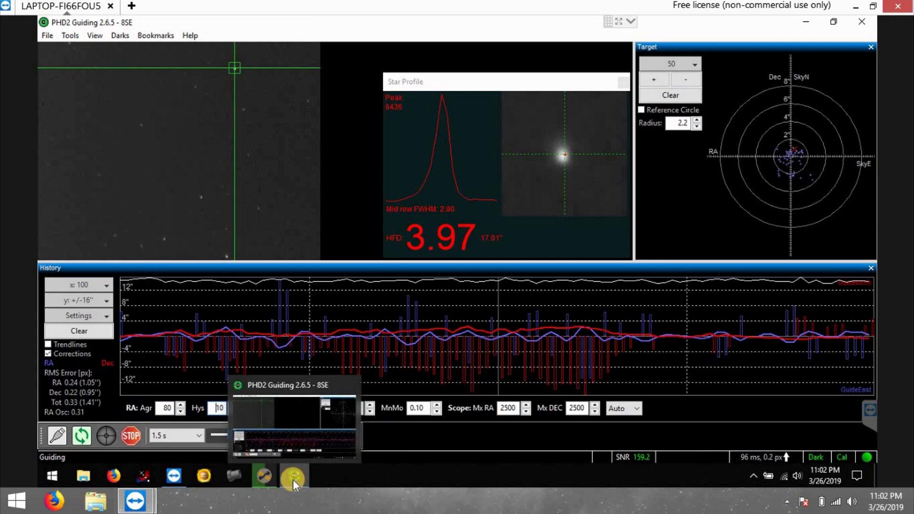
click(270, 479)
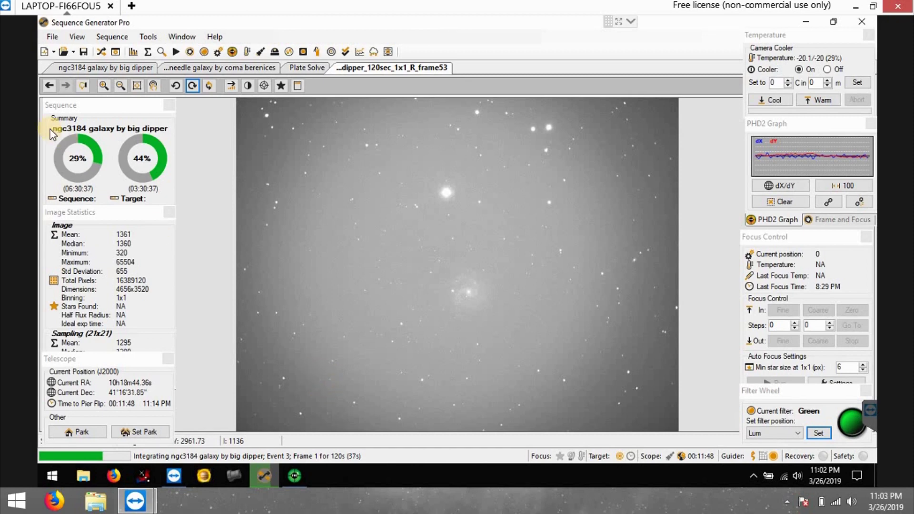
click(101, 53)
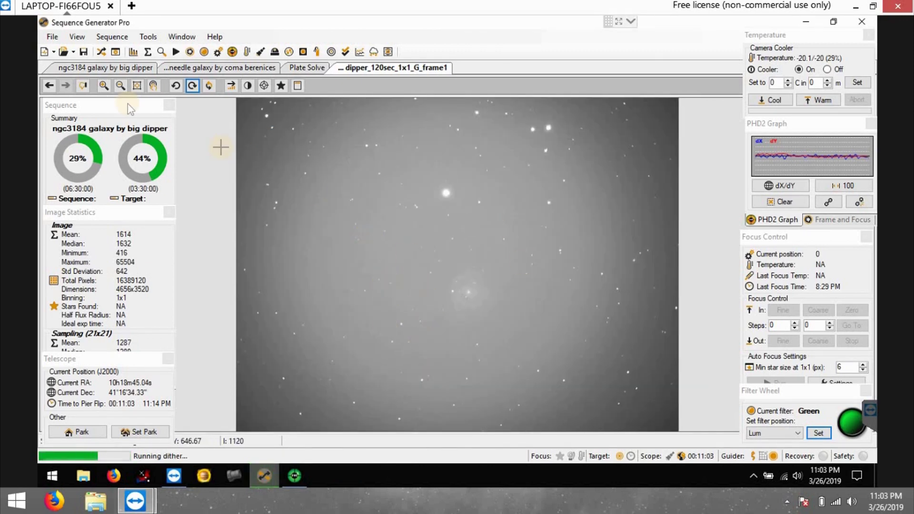
Examine the galaxy in the first green-filter frame at a closer zoom, fit it to the screen and reopen the sequence window
click(103, 86)
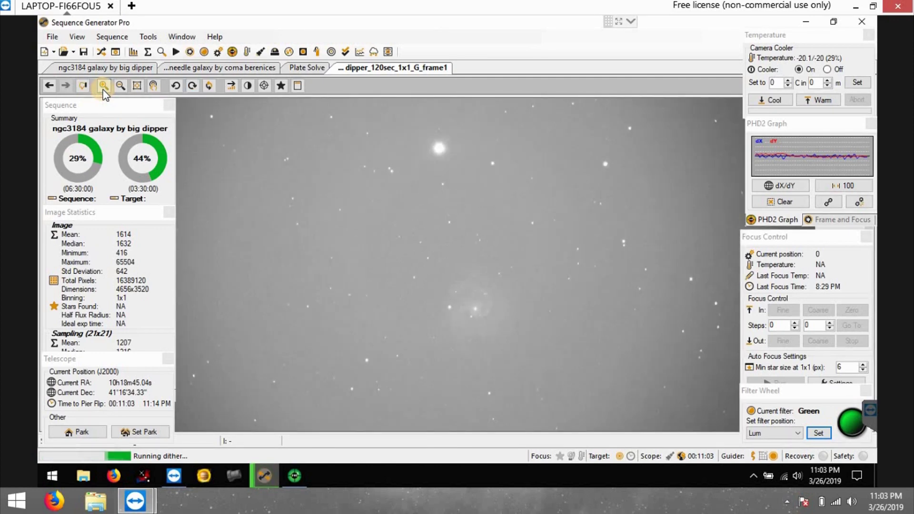
click(104, 87)
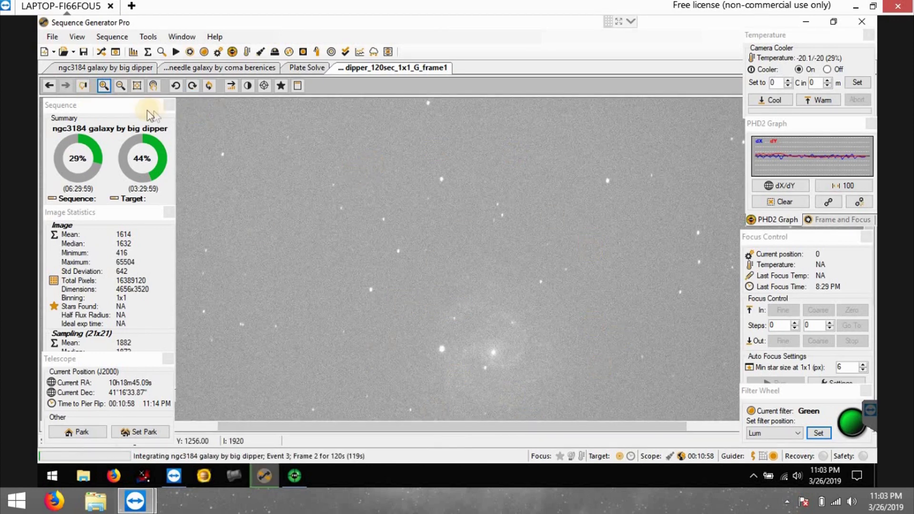
click(126, 87)
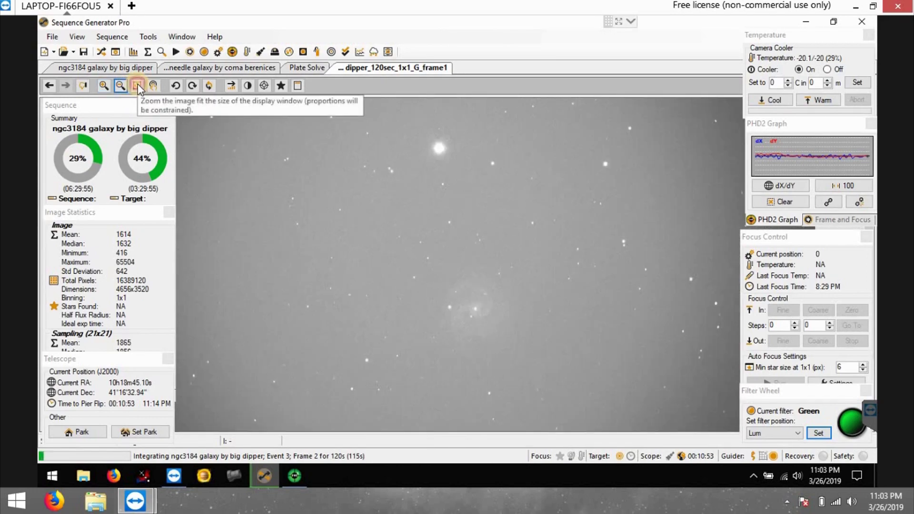
click(138, 85)
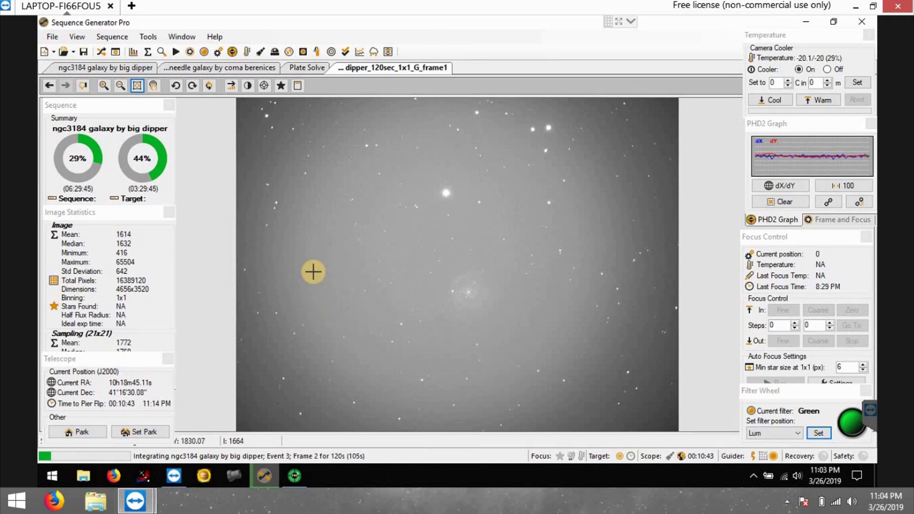
click(99, 53)
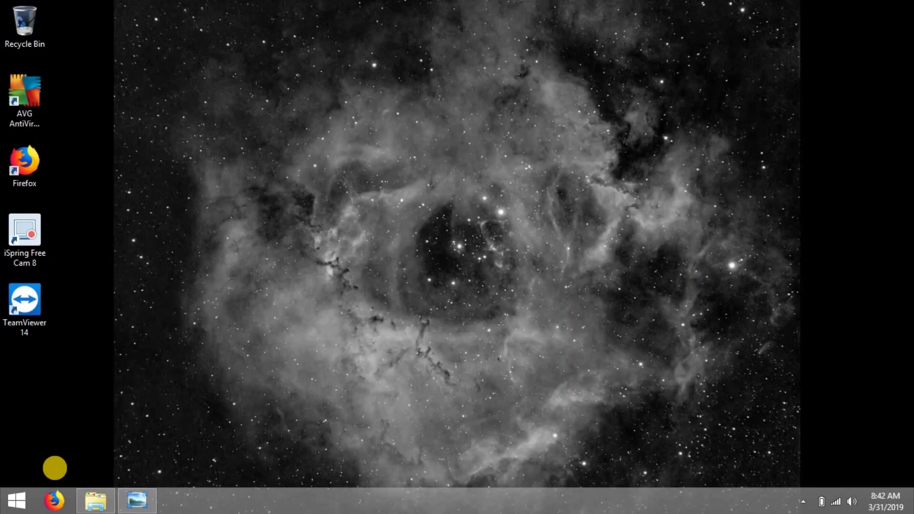
Open the picture "ngc 4565 needle galaxy no info" from Removable Disk (E:) and maximize the photo viewer
click(97, 504)
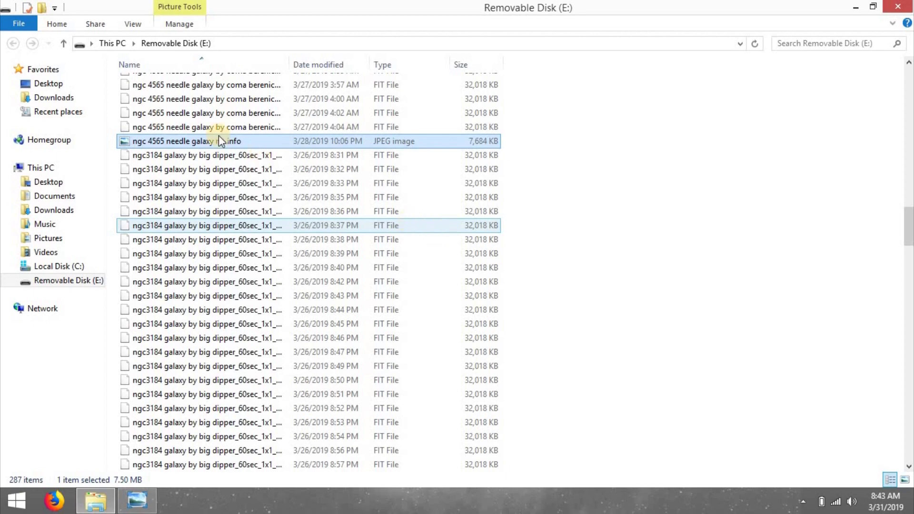
double_click(207, 142)
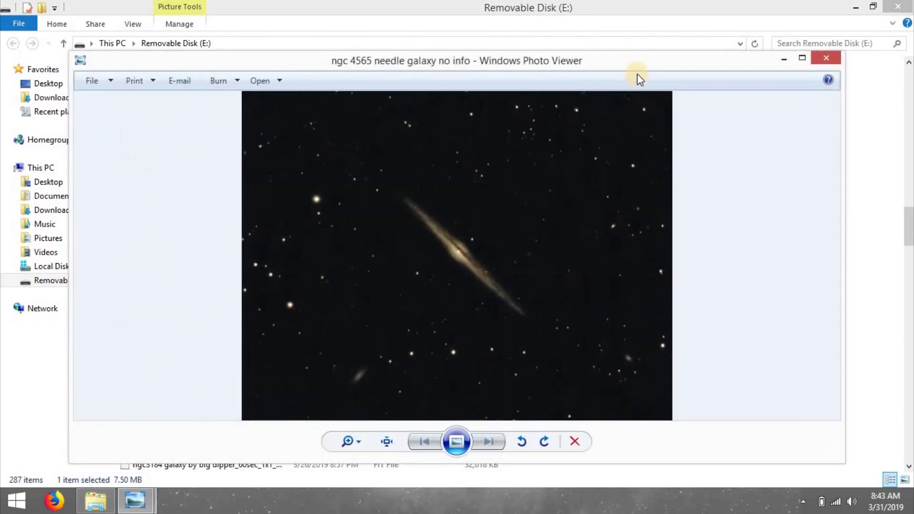
click(638, 66)
double_click(637, 65)
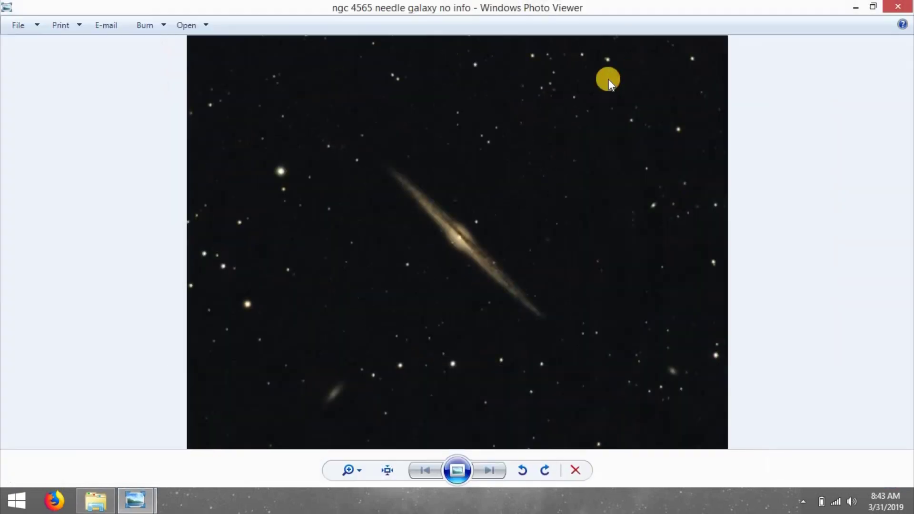
Enlarge the needle galaxy picture to examine the galaxy's core and dust lane
click(360, 469)
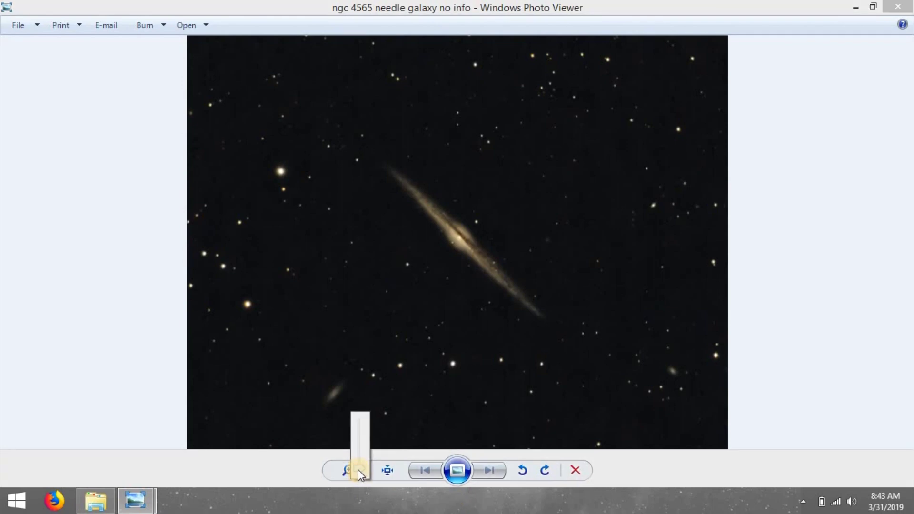
click(360, 472)
drag(359, 464, 360, 461)
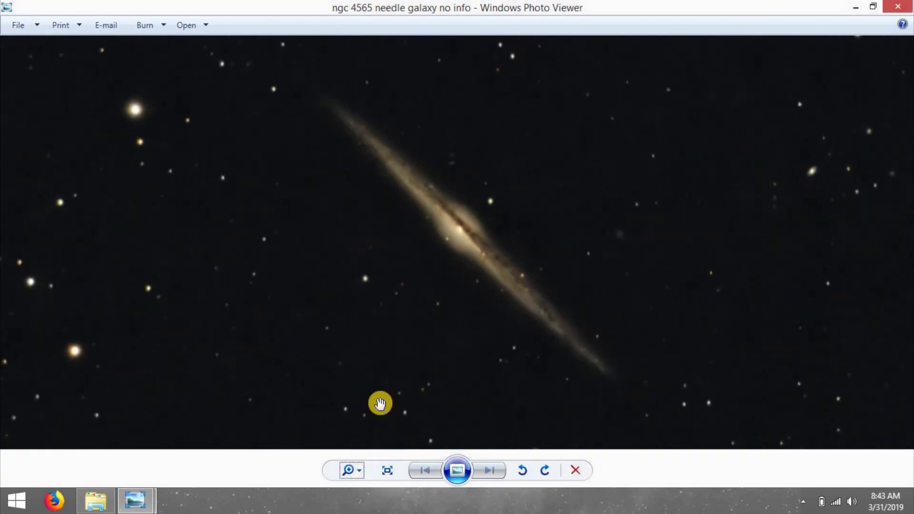